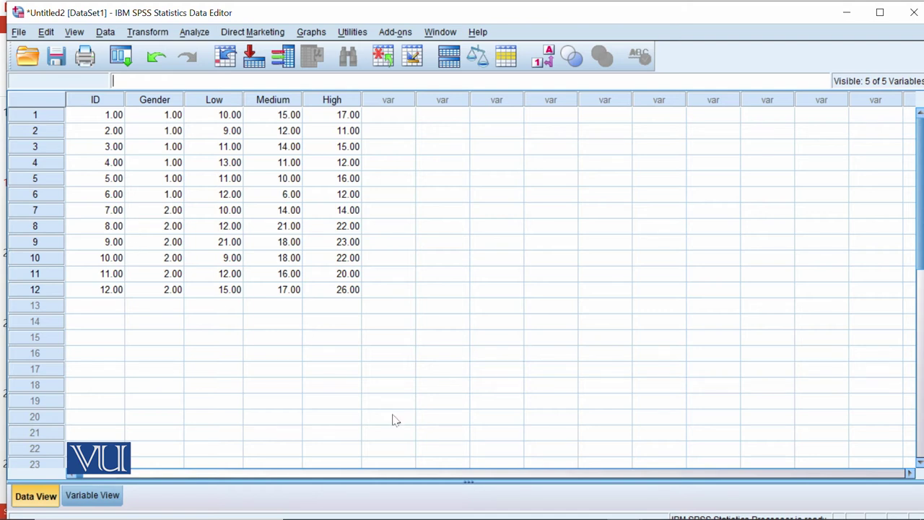
Step: In Variable View, add the value label 1 = Male to Gender
left_click(91, 496)
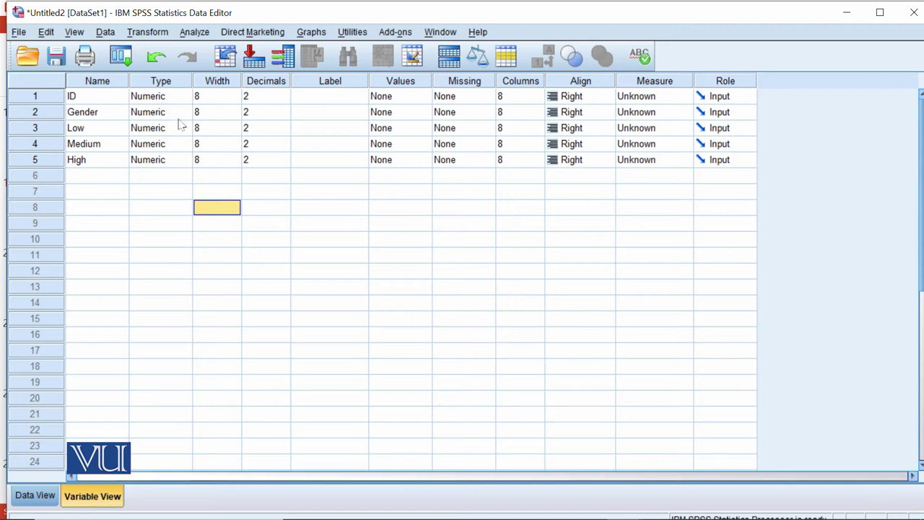
left_click(423, 114)
left_click(424, 112)
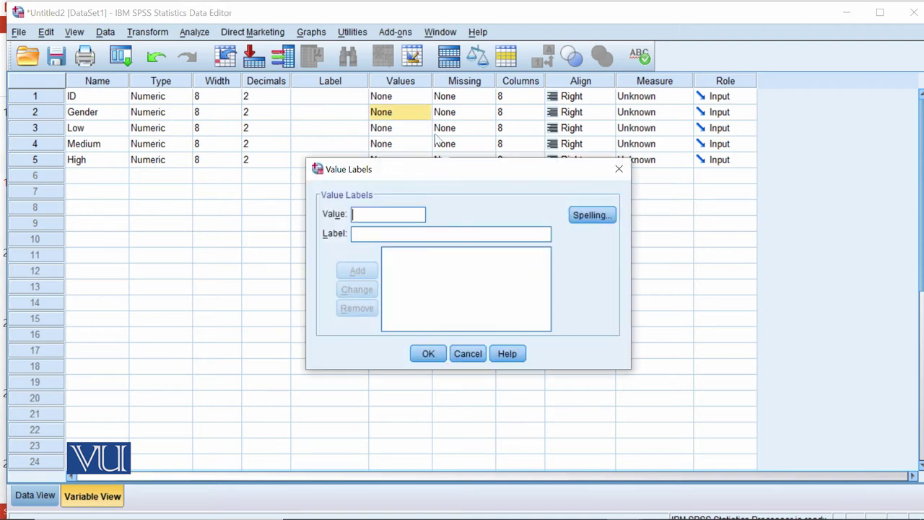
type("1")
left_click(405, 235)
type("Male")
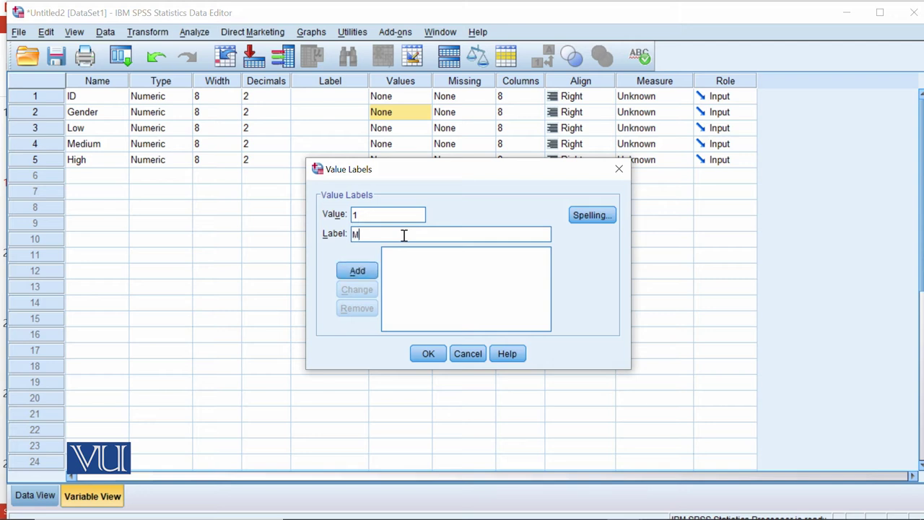
left_click(357, 270)
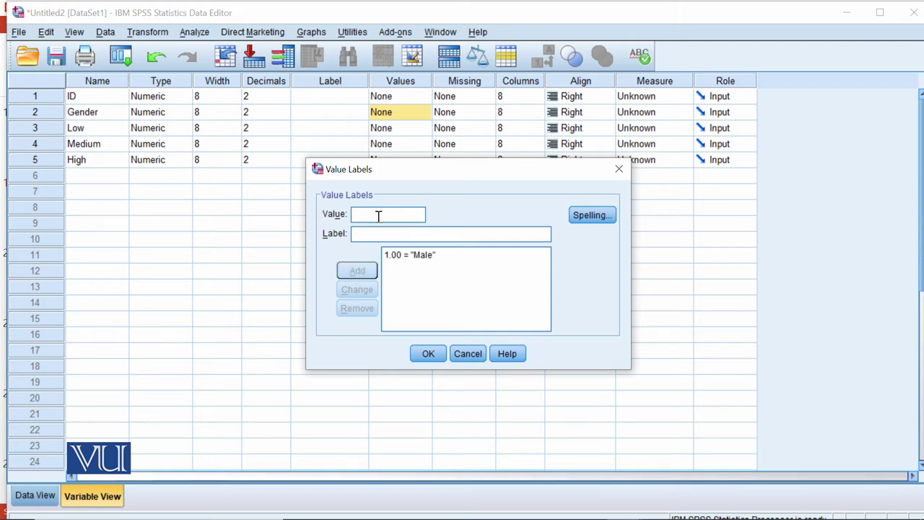
Step: Add the value label 2 = Female and confirm Gender's value labels
type("2")
left_click(362, 233)
type("Female")
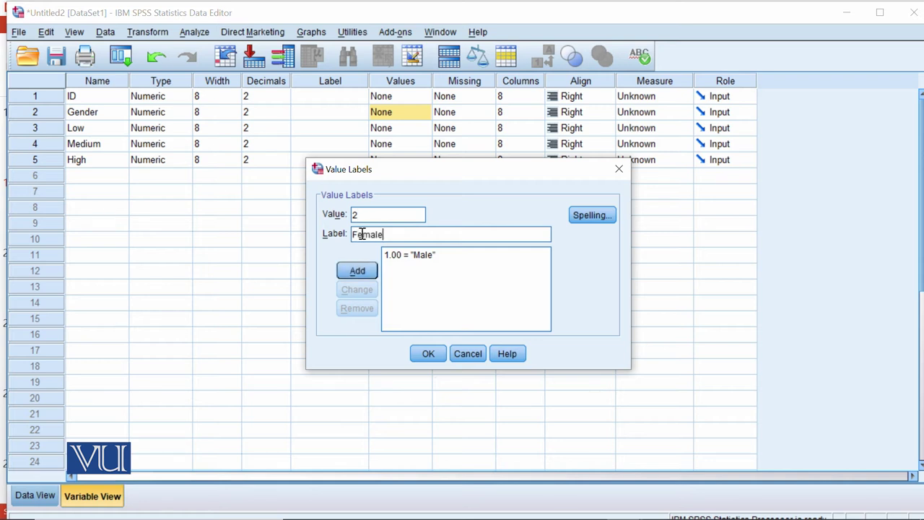
left_click(358, 274)
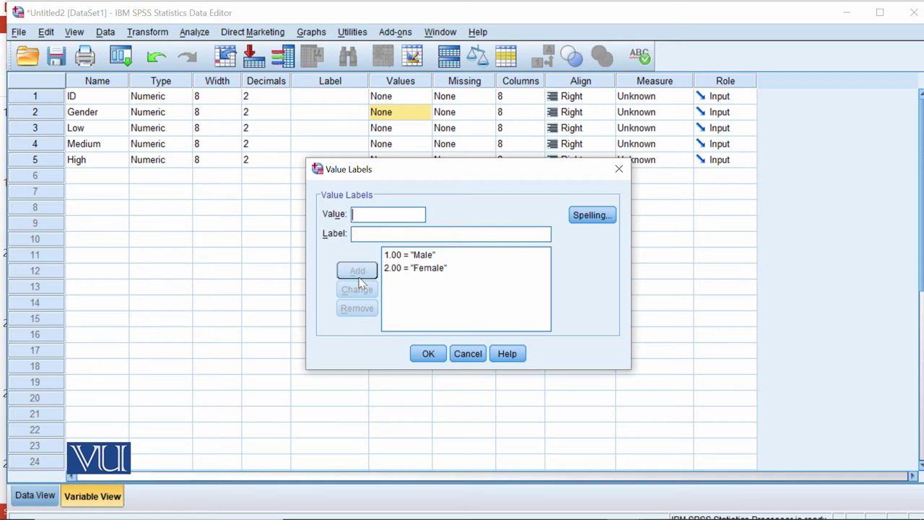
left_click(429, 353)
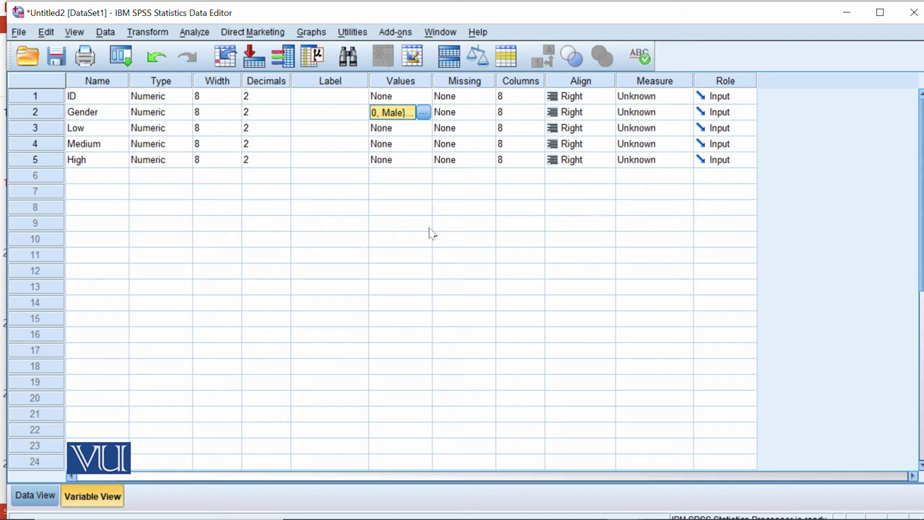
mouse_move(6, 498)
Step: From Data View, start an Analyze > General Linear Model > Repeated Measures analysis
left_click(34, 495)
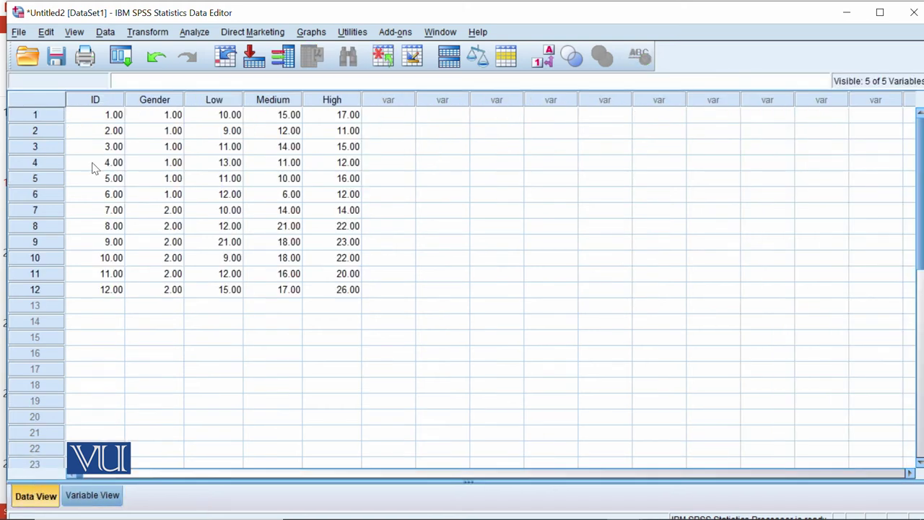
left_click(189, 35)
mouse_move(202, 67)
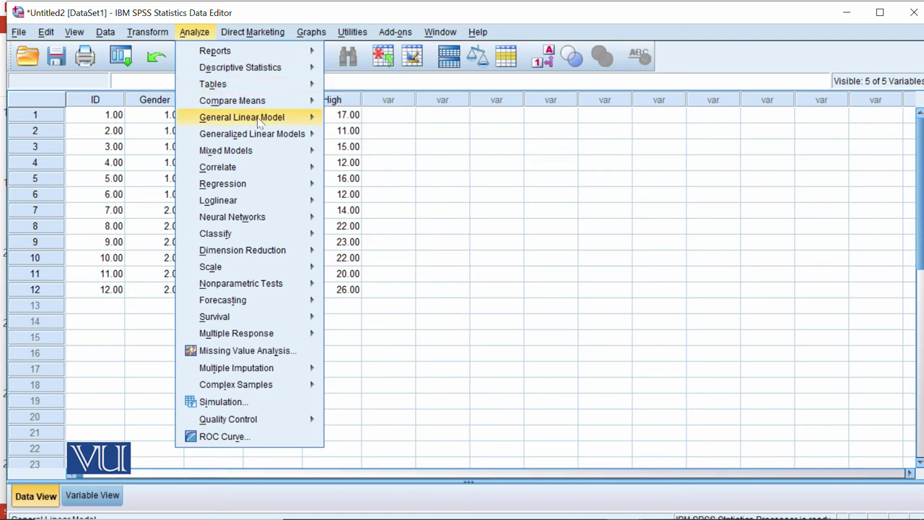
mouse_move(259, 121)
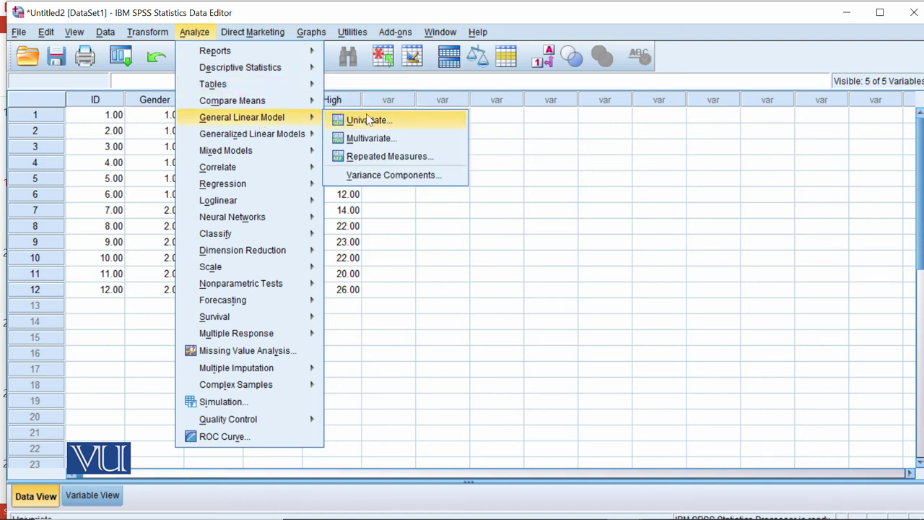
left_click(427, 158)
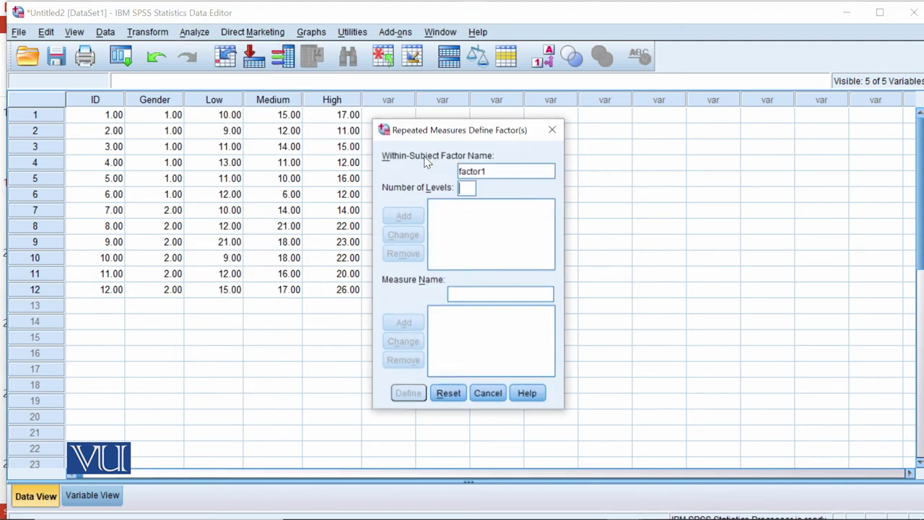
Step: Name the within-subject factor Caffine with 3 levels, add it, and define it
left_click(494, 173)
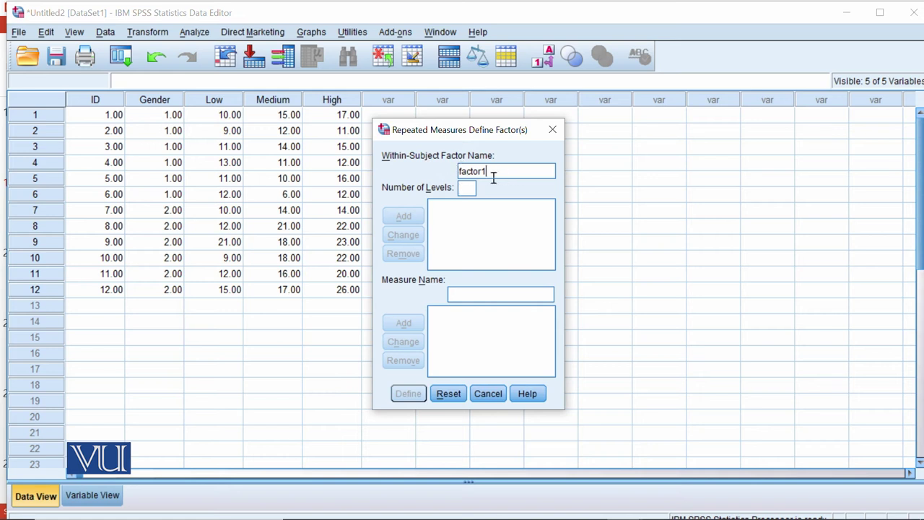
left_click_drag(488, 172, 452, 173)
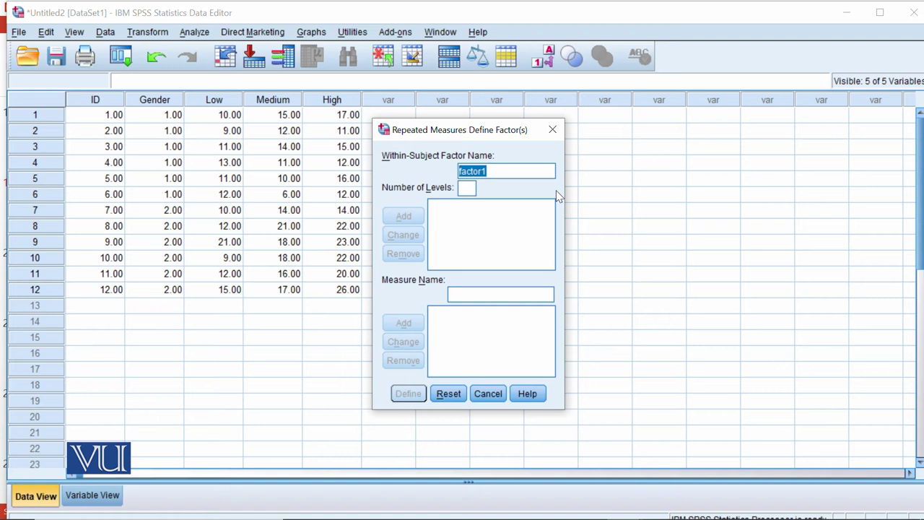
type("Caffine")
left_click(467, 188)
type("3")
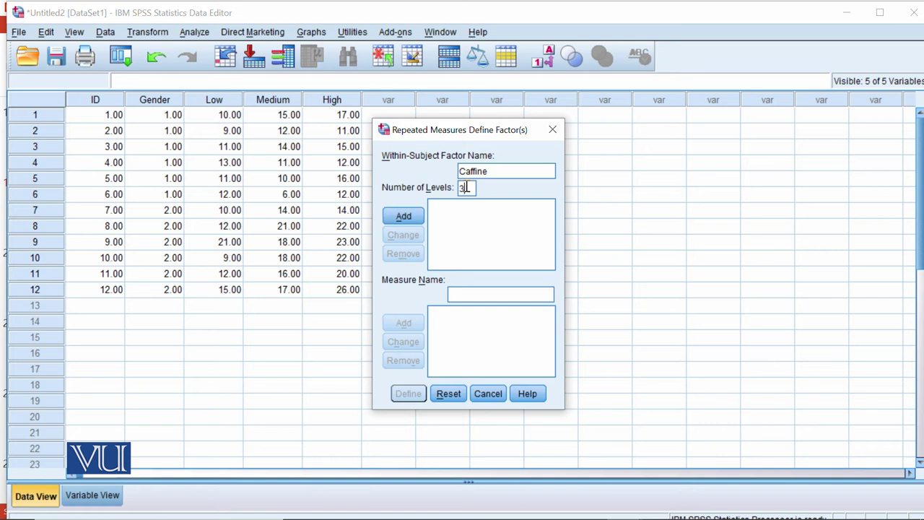
left_click(402, 218)
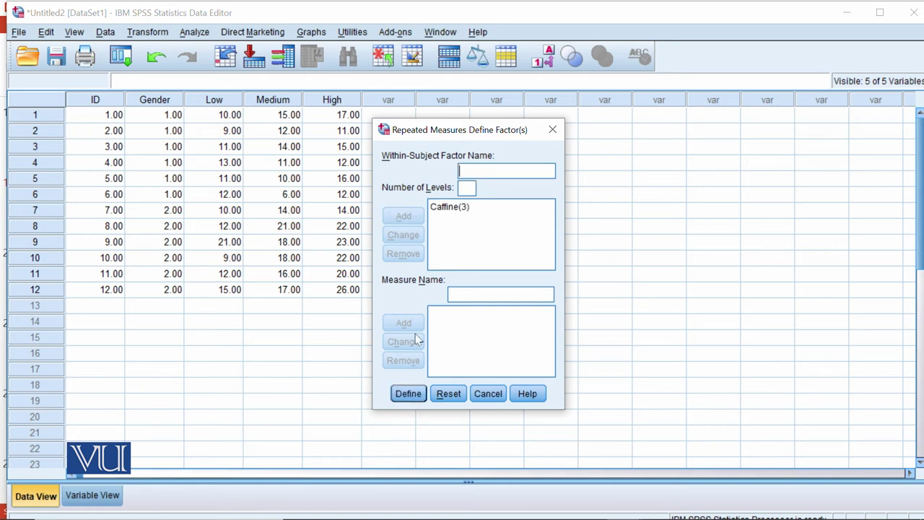
left_click(406, 396)
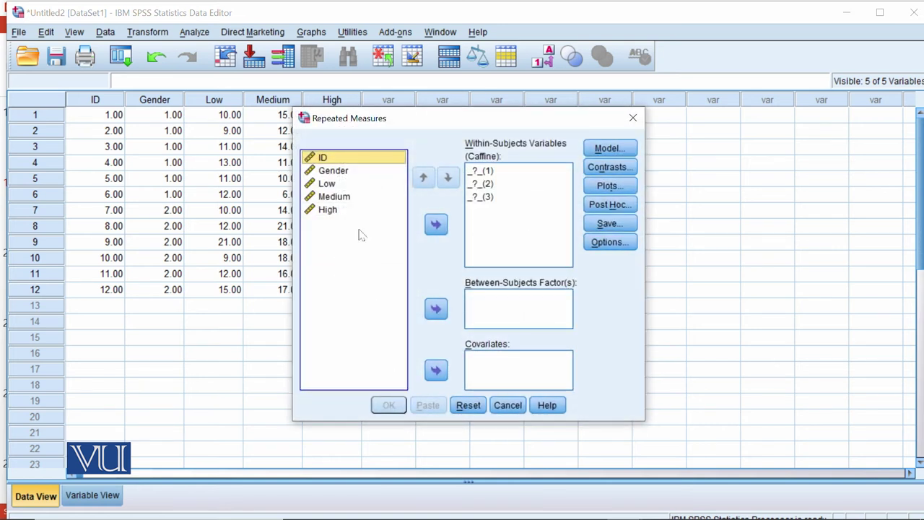
Step: Assign Low, Medium and High as the three Caffine within-subjects levels
left_click(324, 196)
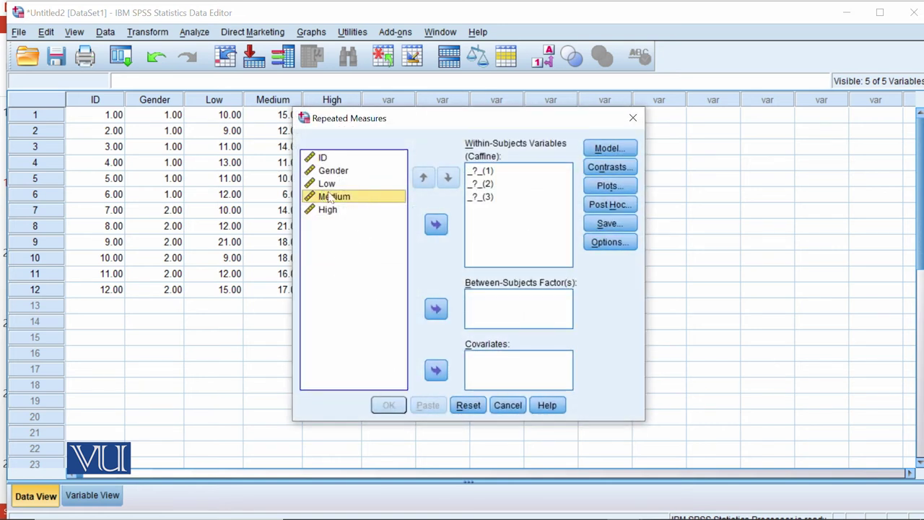
left_click(325, 184)
left_click(475, 172)
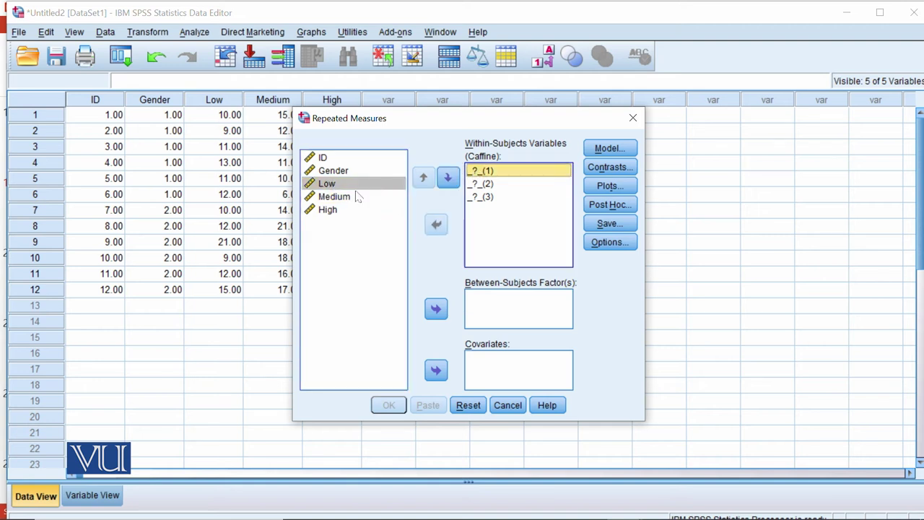
left_click(348, 187)
left_click(435, 224)
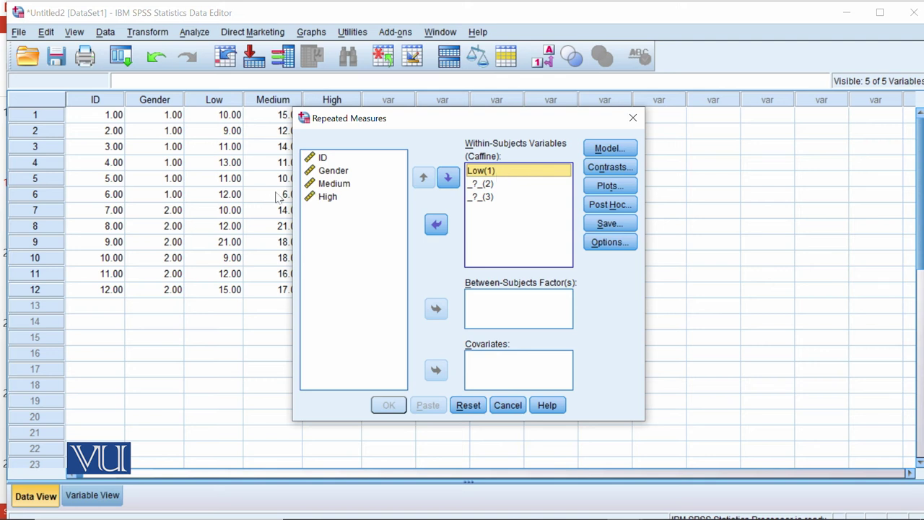
left_click(340, 183)
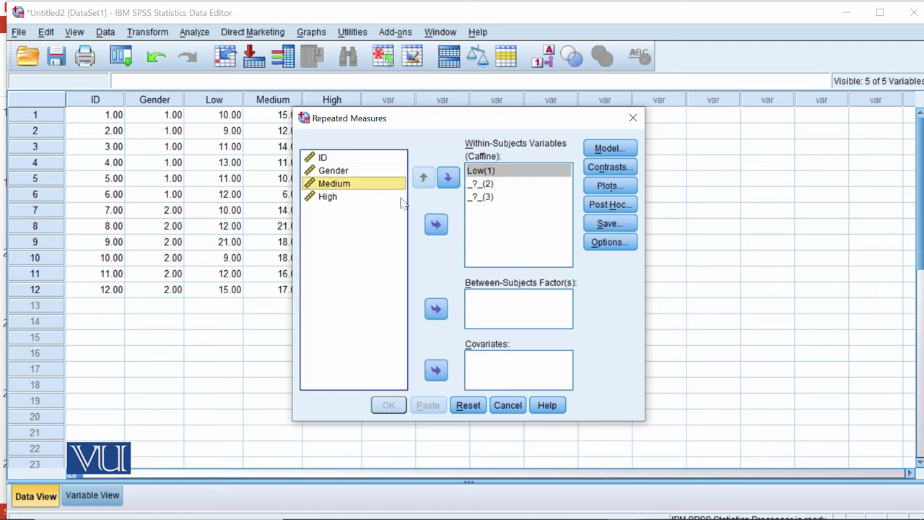
left_click(435, 226)
left_click(347, 186)
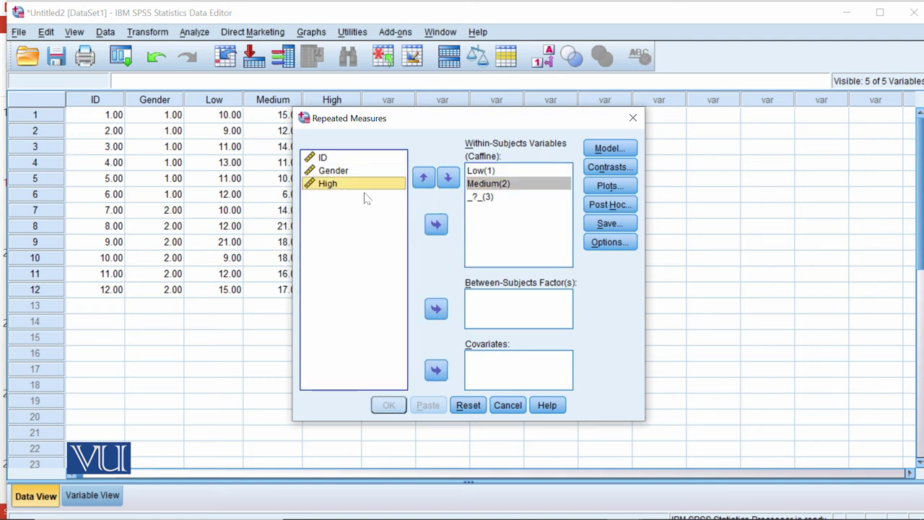
left_click(436, 227)
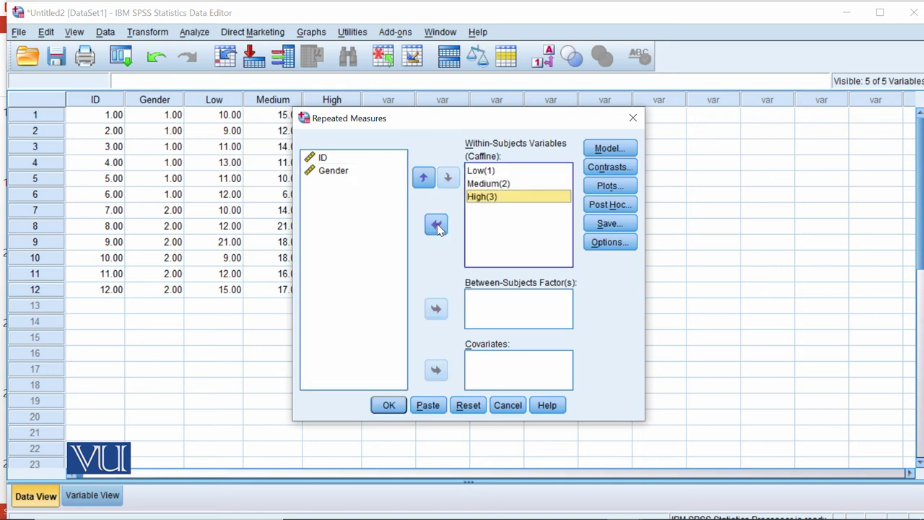
Step: Move Gender into the Between-Subjects Factor(s) list
left_click(341, 181)
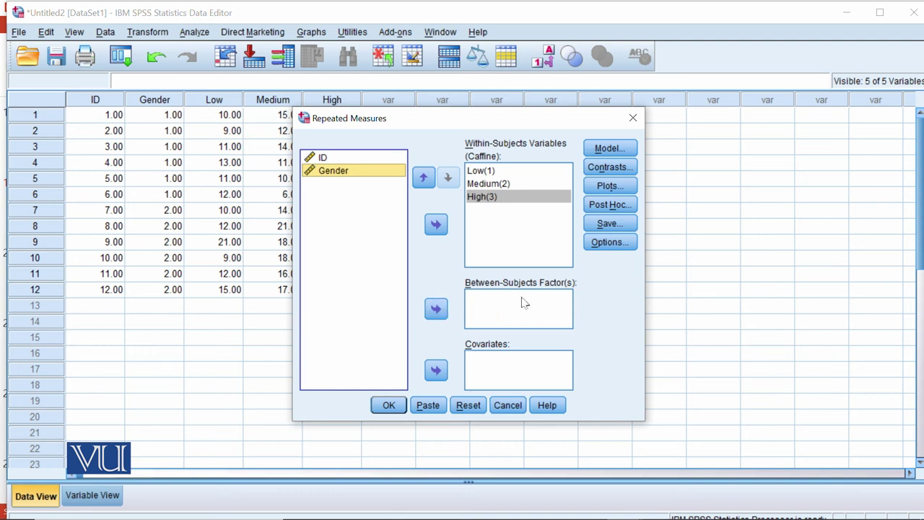
left_click(436, 309)
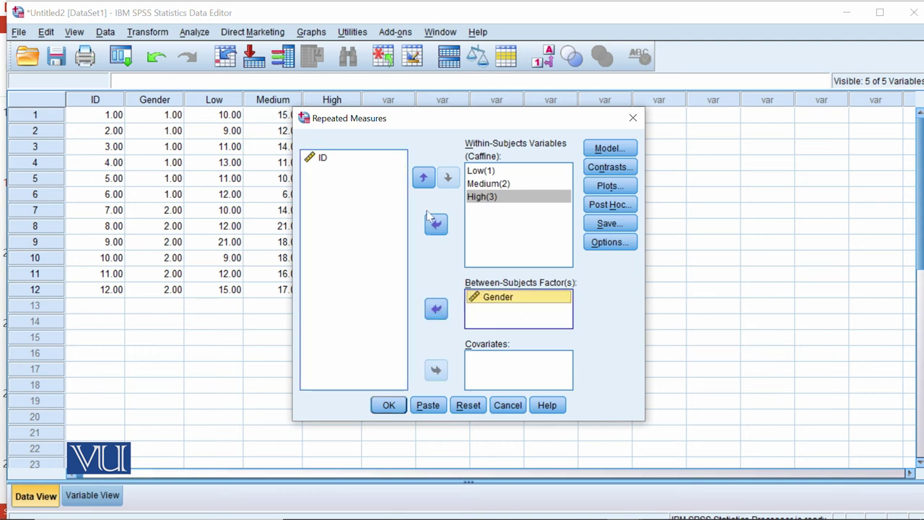
left_click(608, 186)
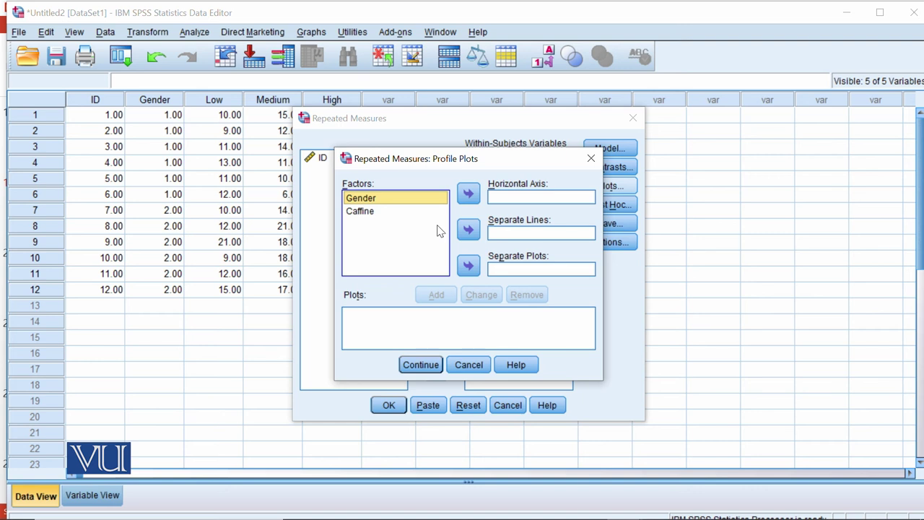
Step: Add a Caffine*Gender profile plot with Caffine on the horizontal axis and separate Gender lines
left_click(370, 213)
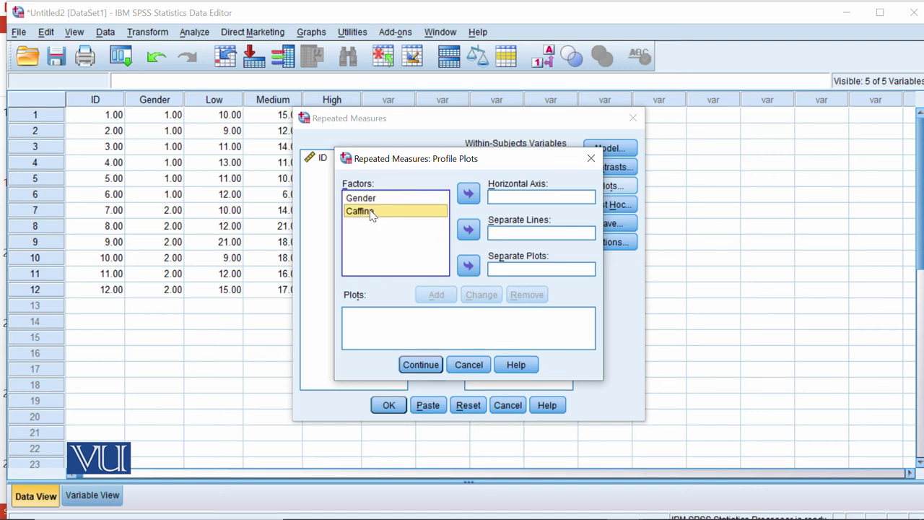
left_click(467, 194)
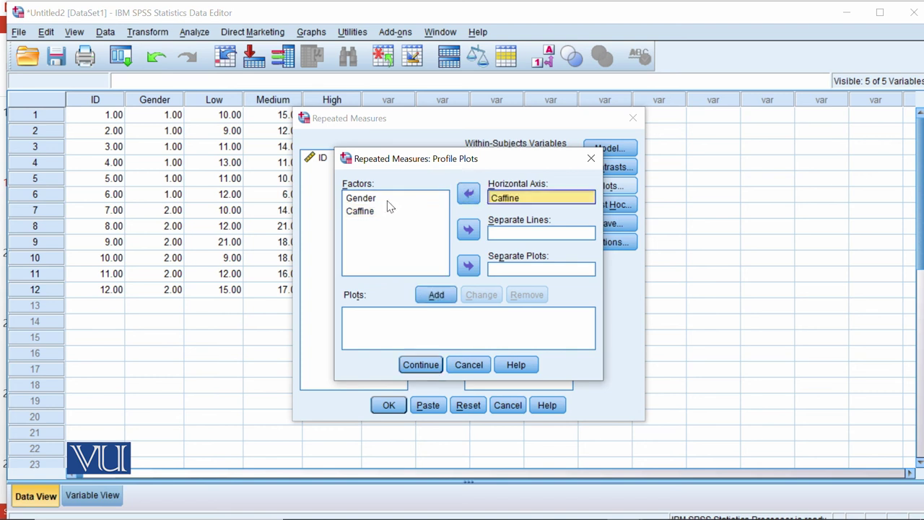
left_click(389, 201)
left_click(469, 229)
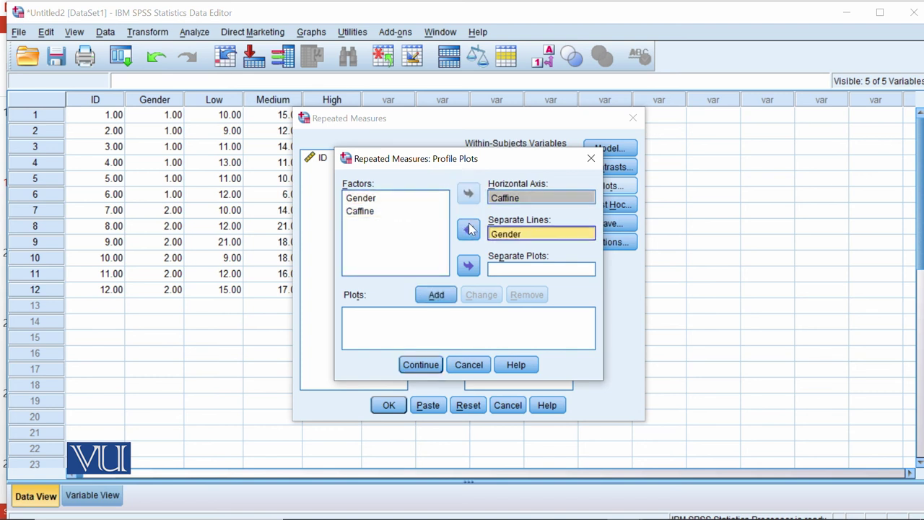
left_click(439, 296)
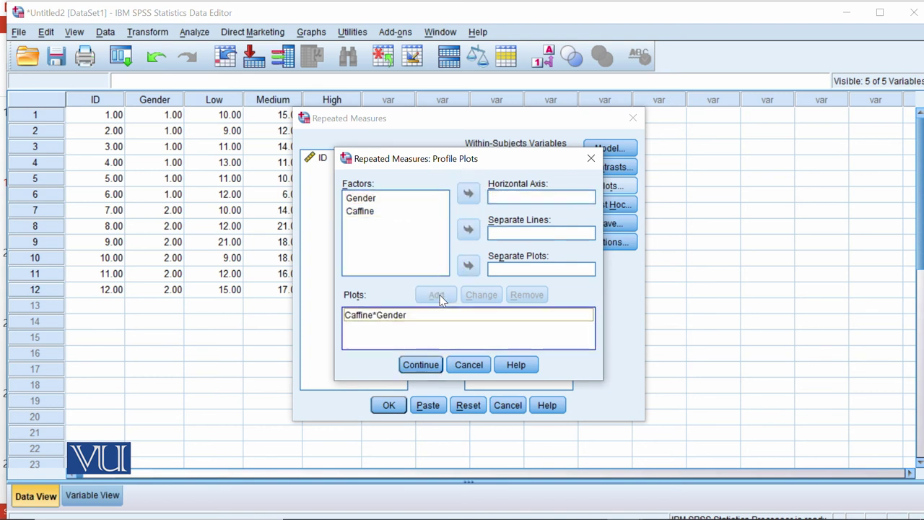
left_click(424, 361)
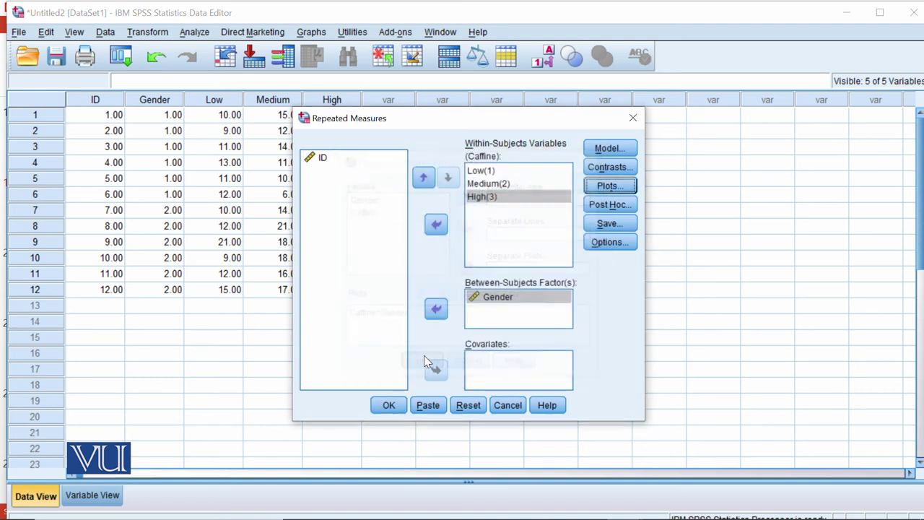
Step: Display means for Gender, Caffine and Gender*Caffine, comparing main effects with Bonferroni adjustment
left_click(610, 204)
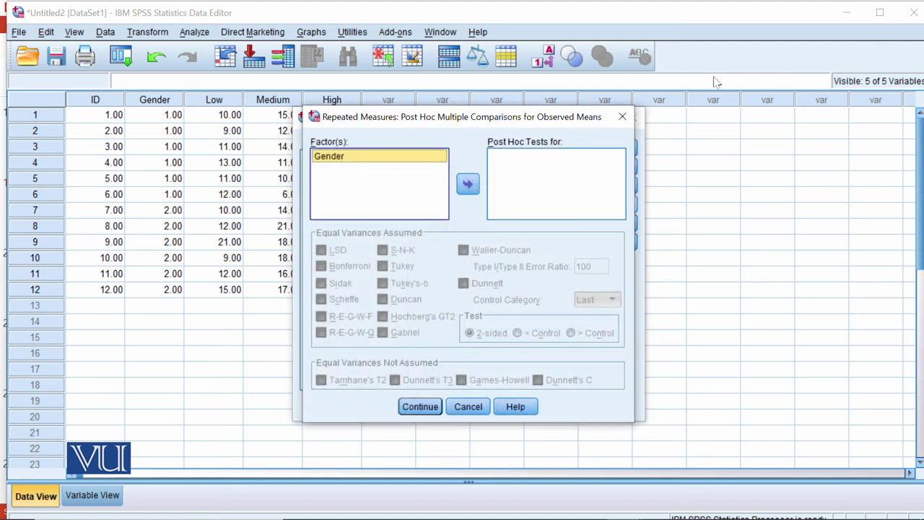
left_click(622, 116)
left_click(612, 242)
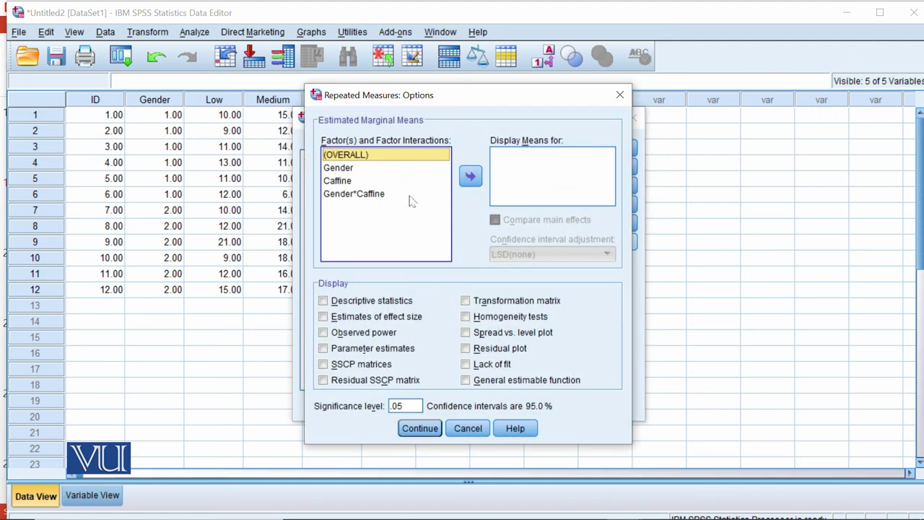
left_click(339, 168)
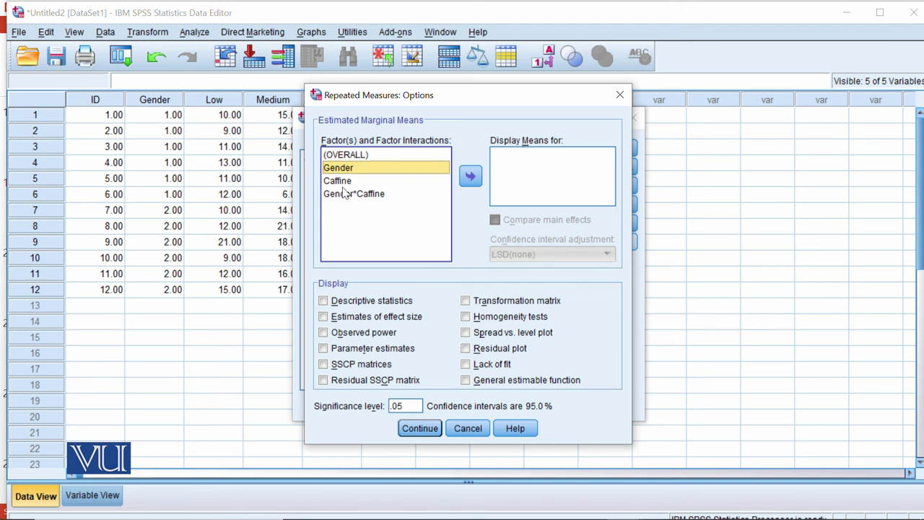
left_click(349, 194, "shift")
left_click(470, 176)
left_click(497, 220)
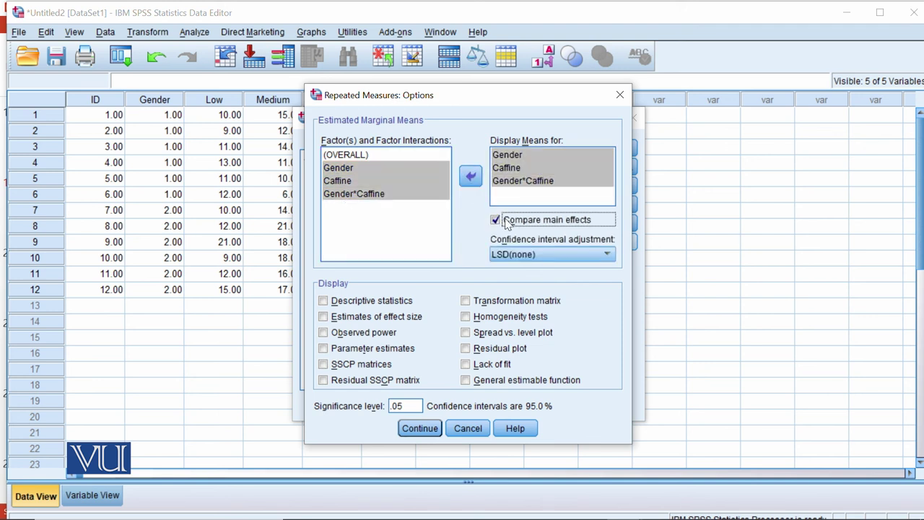
left_click(556, 254)
left_click(541, 283)
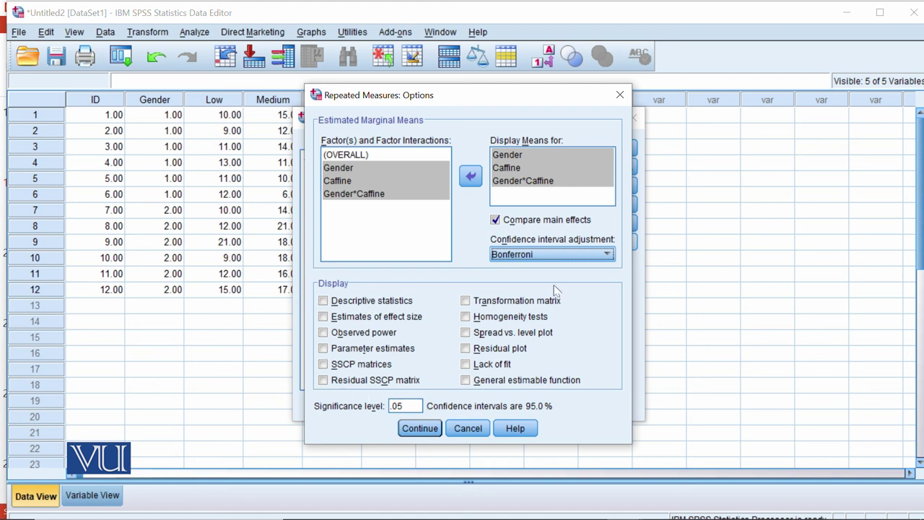
Step: Request homogeneity tests, effect size estimates and descriptive statistics, then confirm the options
left_click(531, 318)
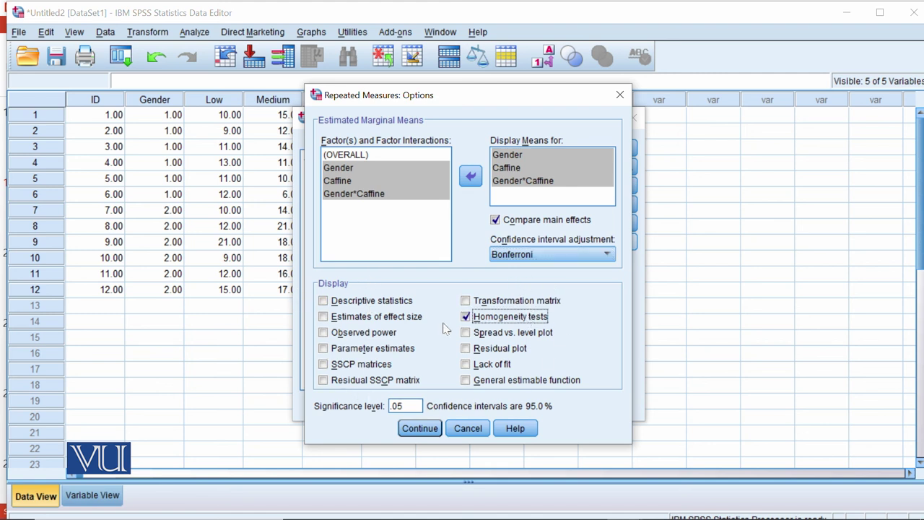
left_click(406, 325)
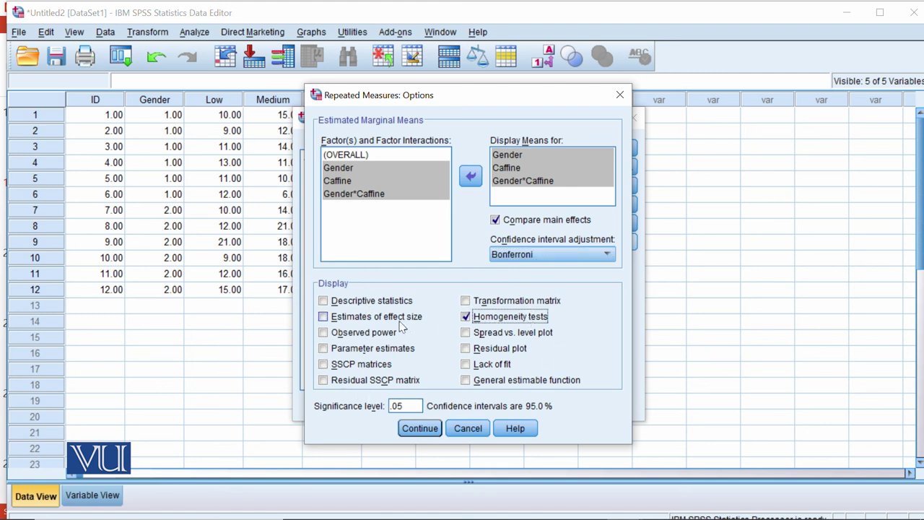
left_click(357, 302)
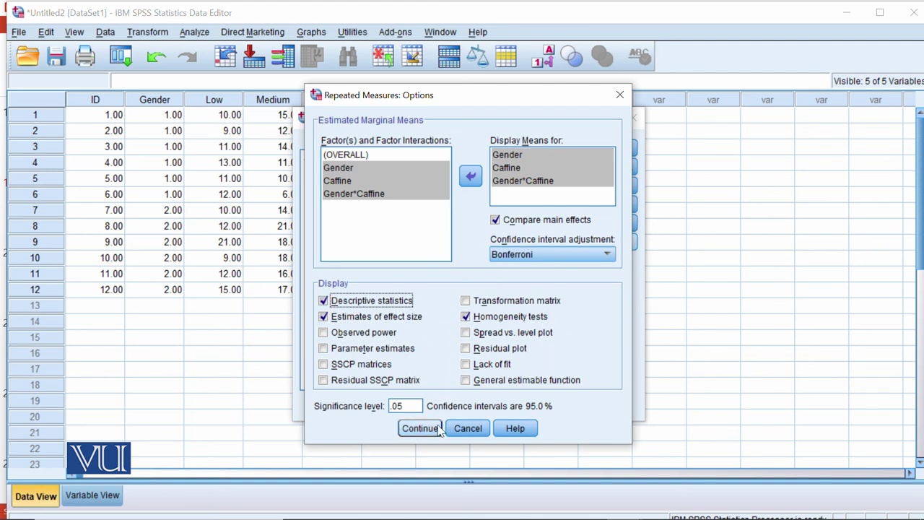
left_click(413, 429)
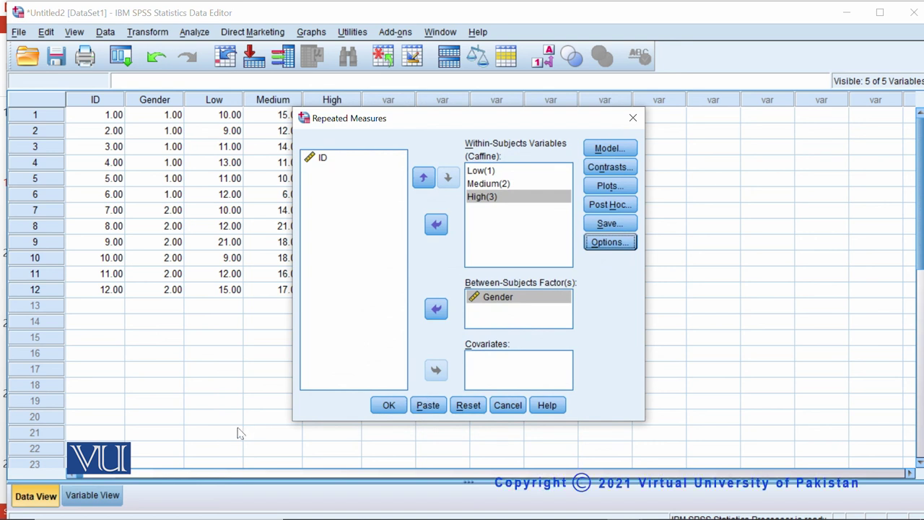